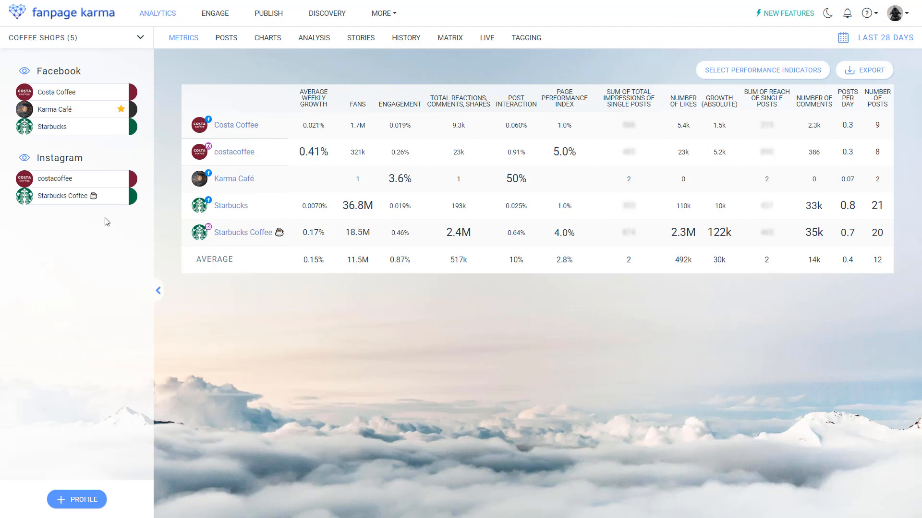
# Hide the Karma Café profile and all Instagram profiles, and update the metrics table
pyautogui.moveTo(115, 201)
pyautogui.click(26, 112)
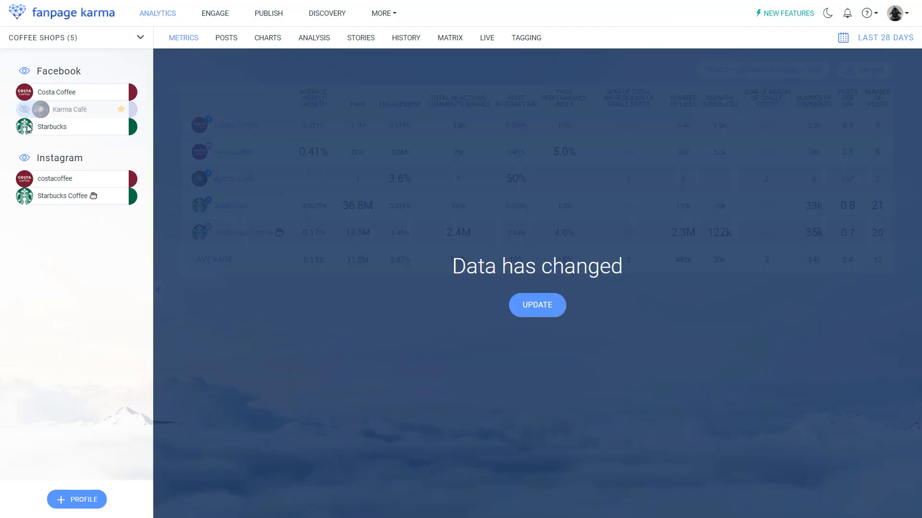
pyautogui.click(24, 158)
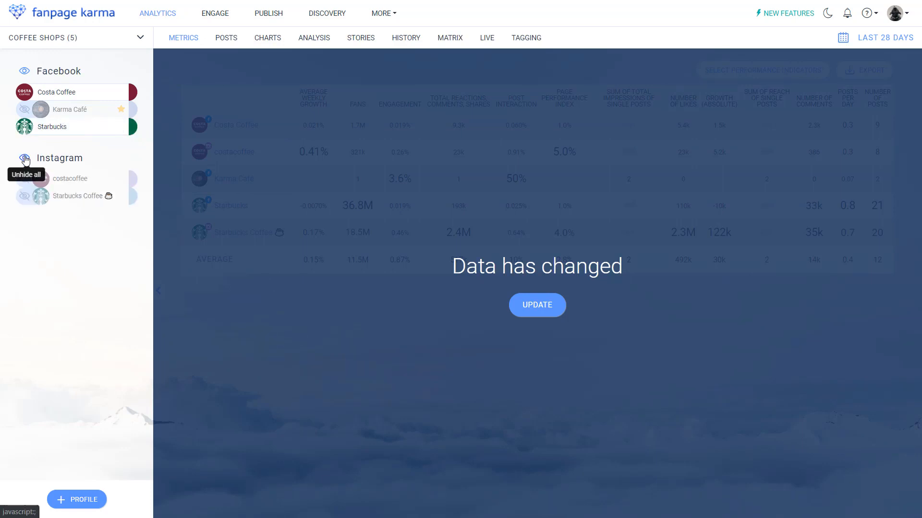
pyautogui.click(537, 312)
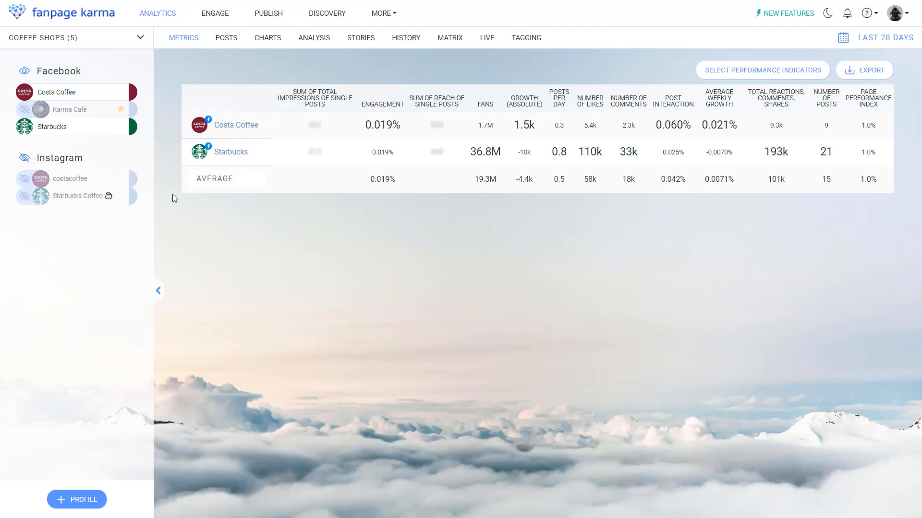
# Unhide all Facebook and Instagram profiles and update the metrics table
pyautogui.click(23, 71)
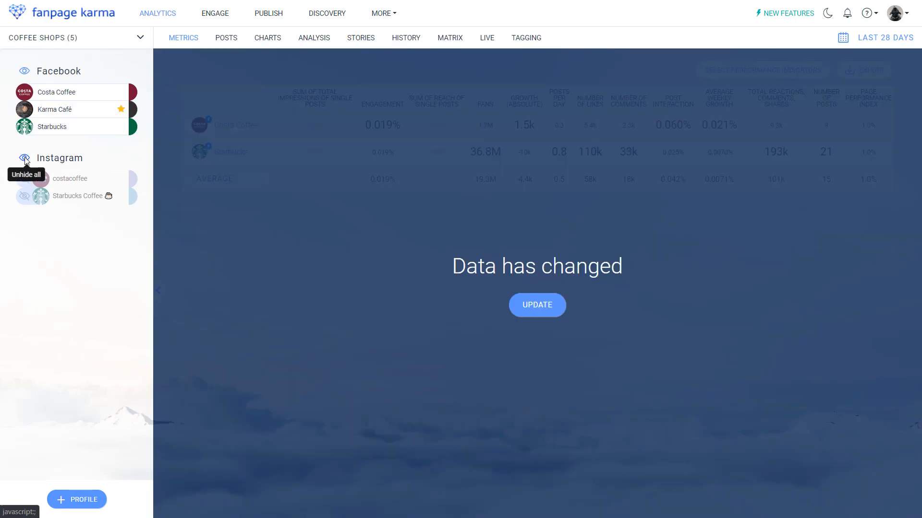
pyautogui.click(24, 157)
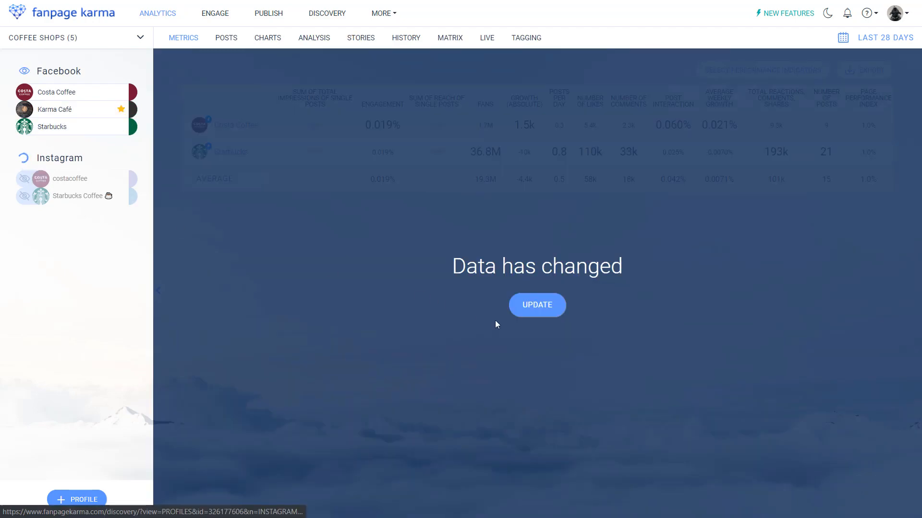
pyautogui.click(527, 308)
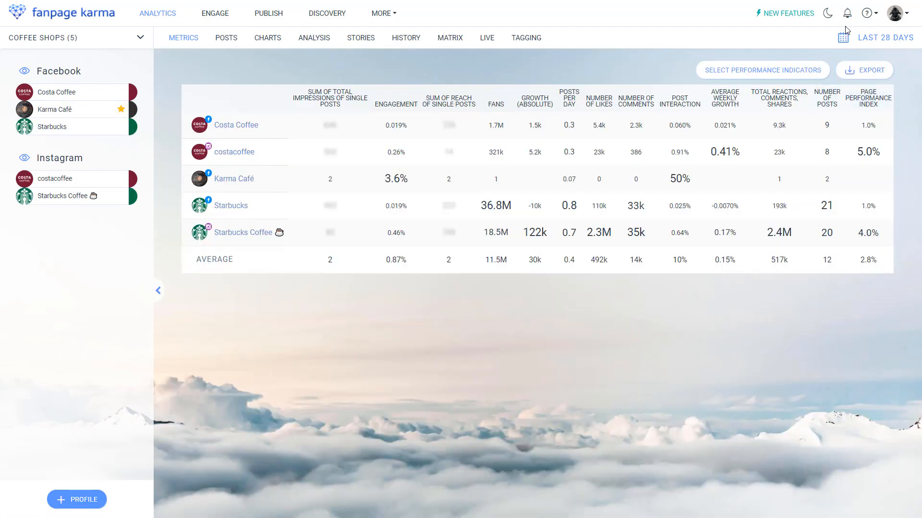
# View the available period options without changing the period, and sort the metrics table by Engagement
pyautogui.click(877, 39)
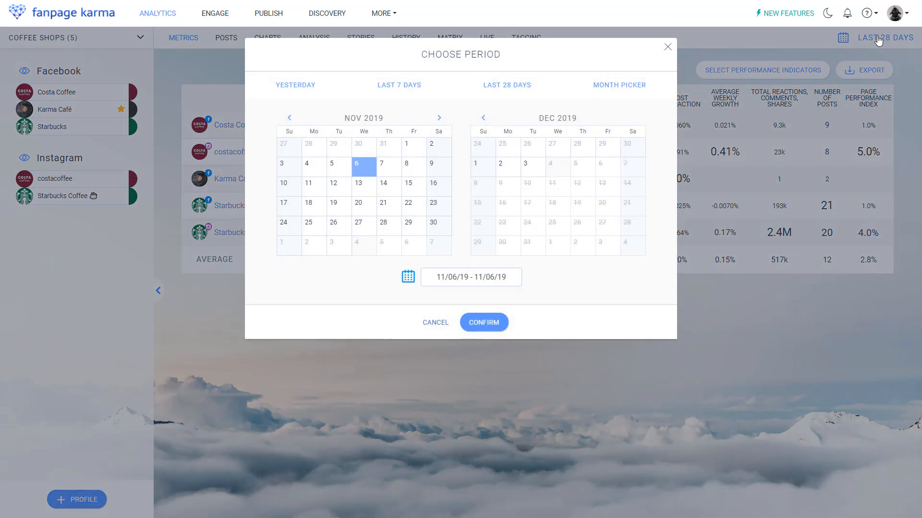
pyautogui.click(668, 48)
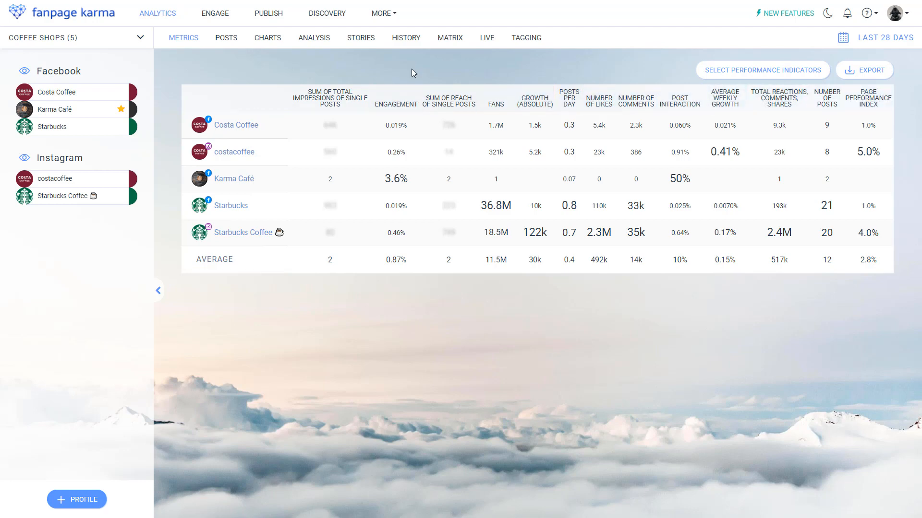
pyautogui.click(396, 102)
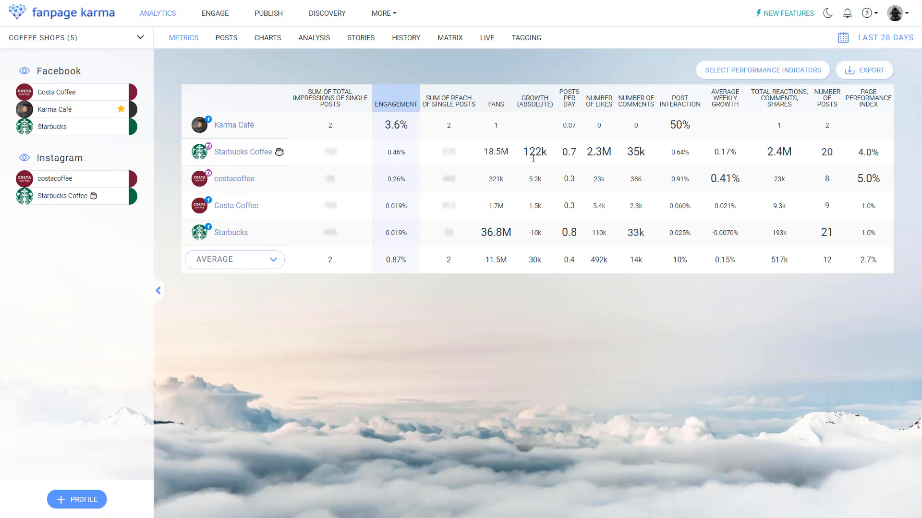
pyautogui.moveTo(538, 147)
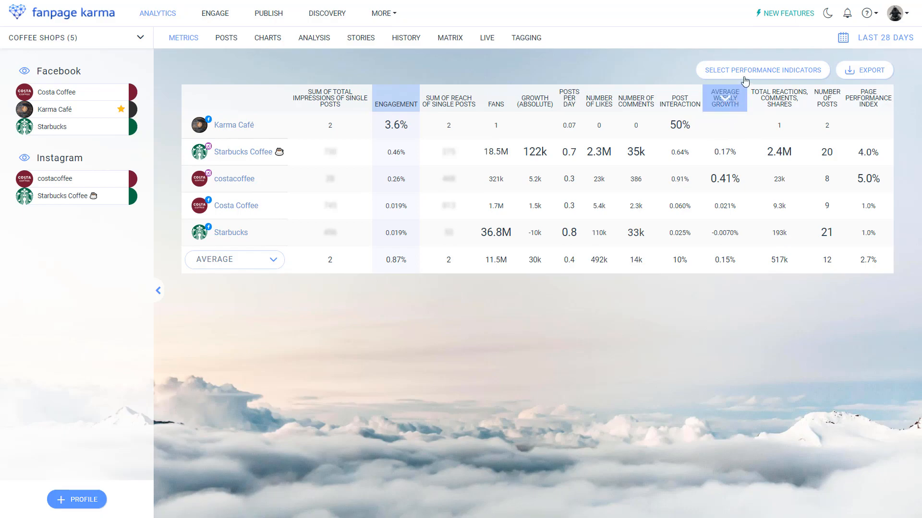
# Open the table's performance indicator selection for adding KPIs and deselect the cross-network Engagement indicator
pyautogui.click(770, 73)
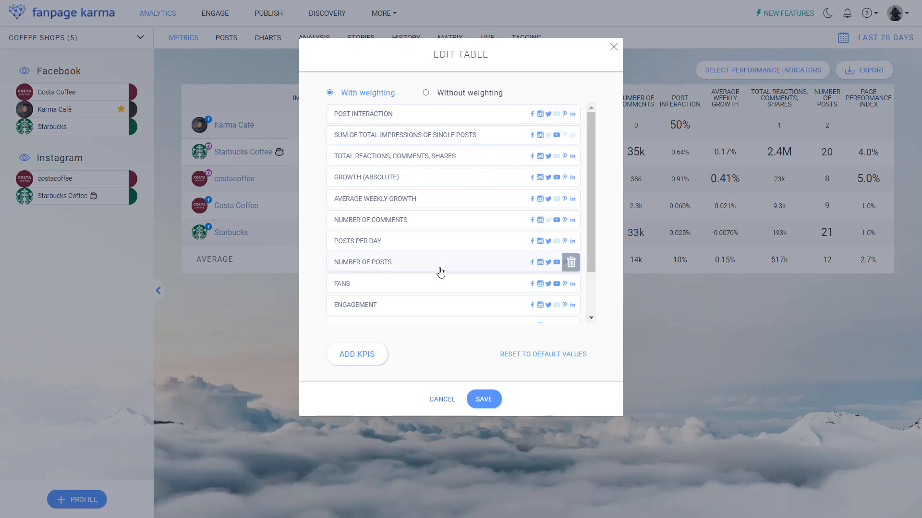
pyautogui.click(358, 360)
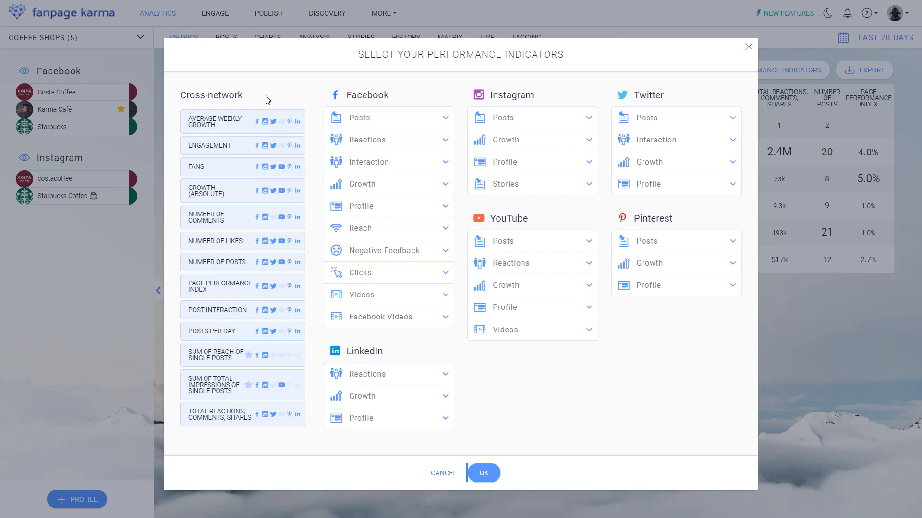
pyautogui.click(284, 149)
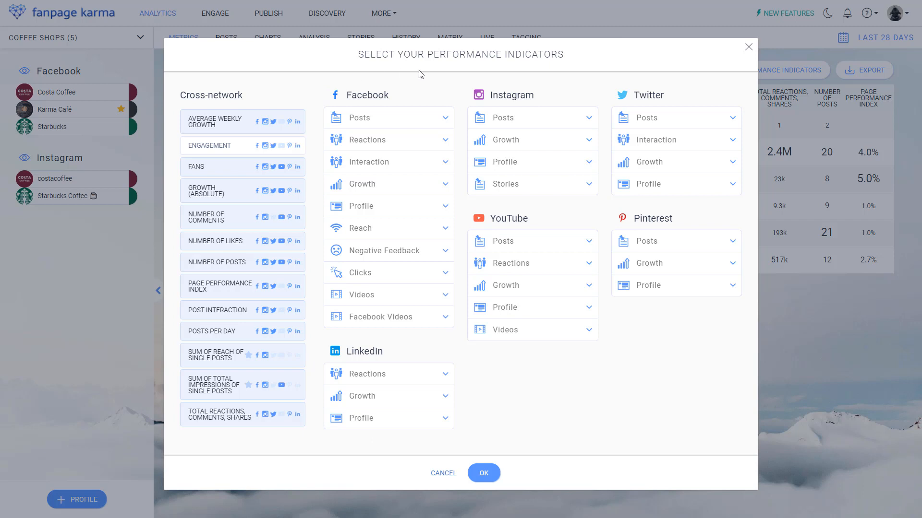
# Examine the indicators offered under Facebook Posts, Reactions and Reach, and under Instagram Profile
pyautogui.click(444, 120)
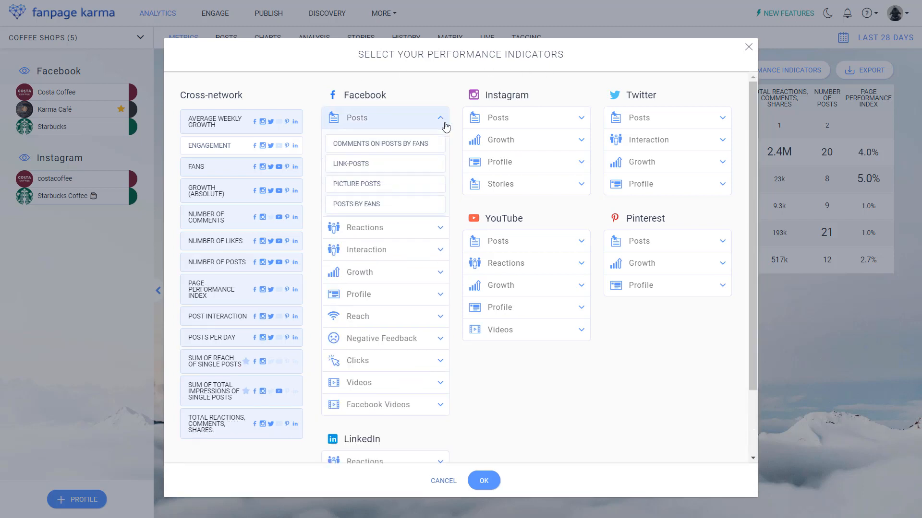
pyautogui.click(445, 121)
pyautogui.click(445, 143)
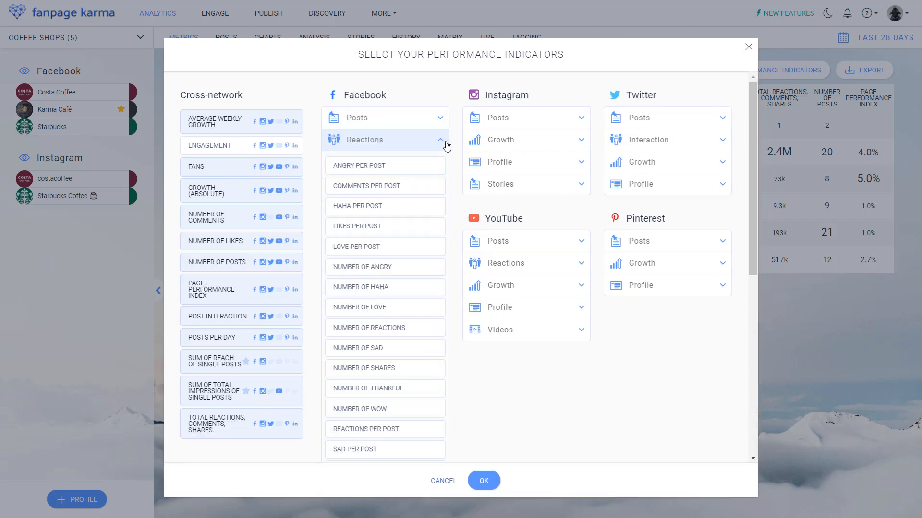
pyautogui.click(446, 143)
pyautogui.click(447, 229)
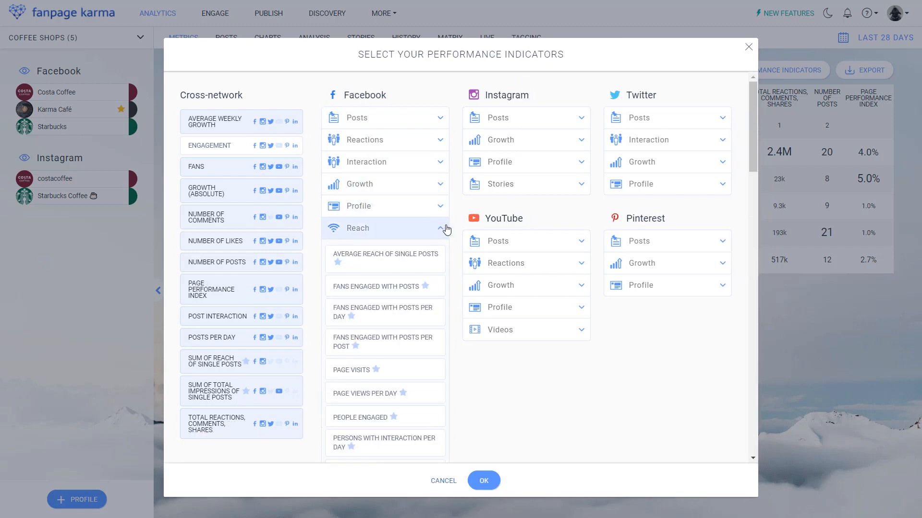
pyautogui.click(447, 229)
pyautogui.click(583, 166)
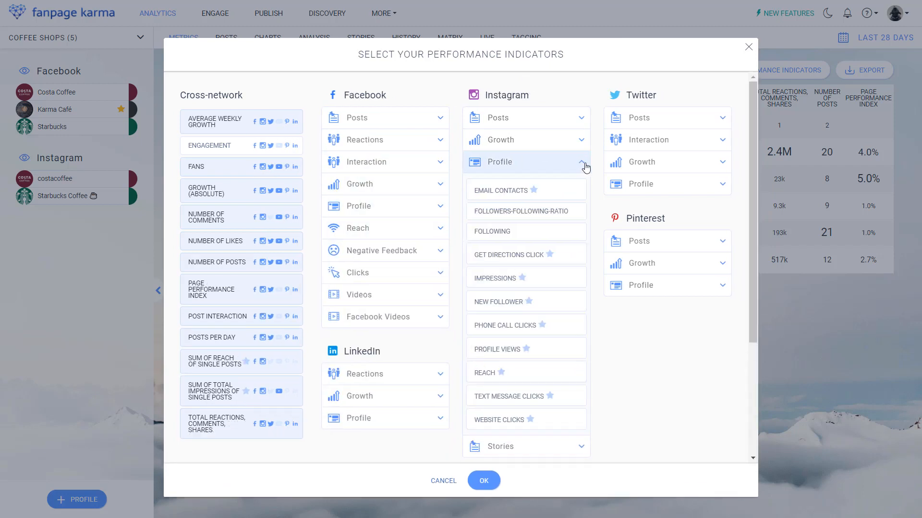
pyautogui.click(584, 166)
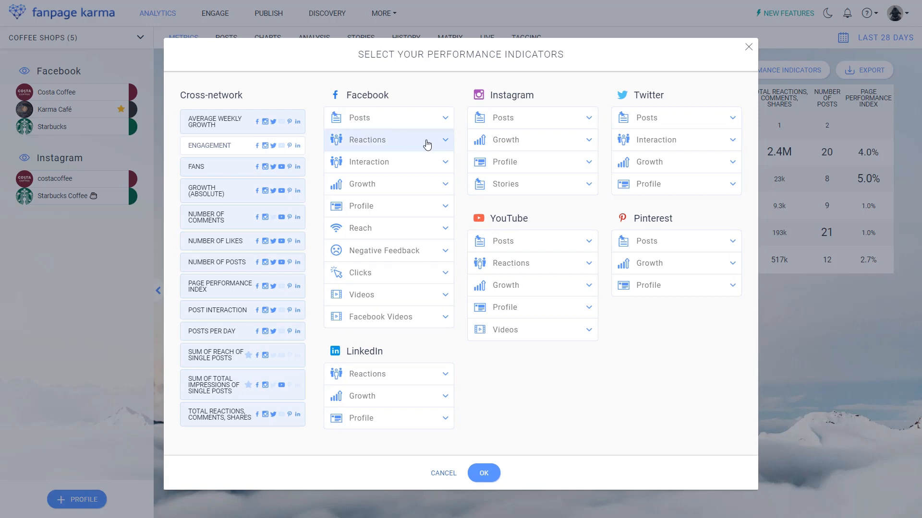
# Add Facebook's Number of Shares indicator, and deselect Sum of Reach of Single Posts and Sum of Total Impressions of Single Posts
pyautogui.click(443, 144)
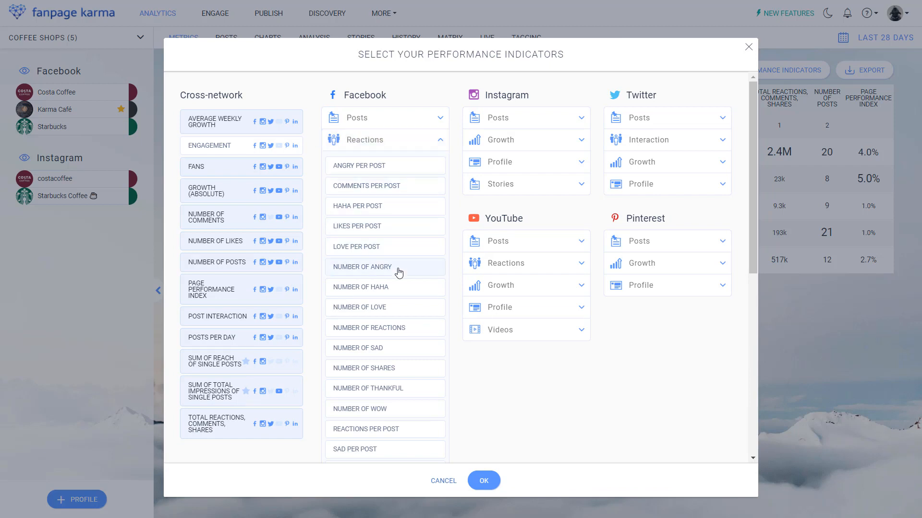
pyautogui.click(395, 369)
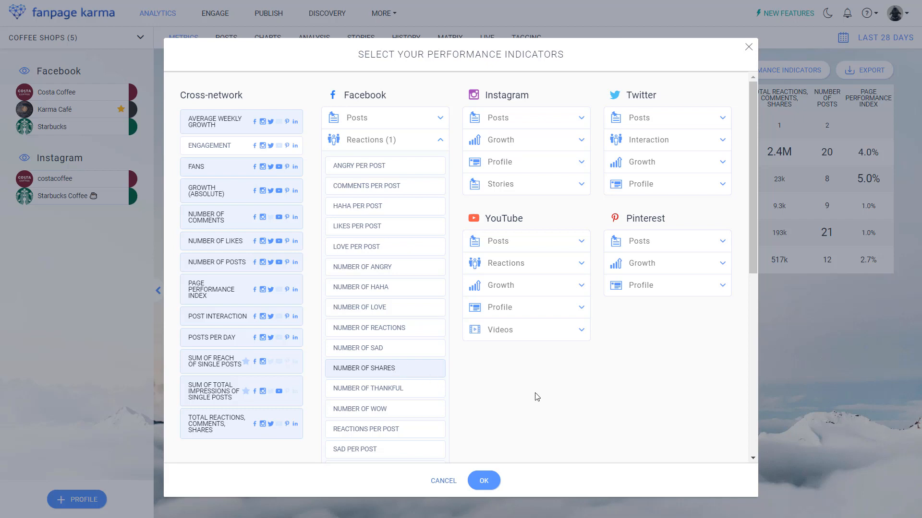
pyautogui.scroll(-2, 514, 352)
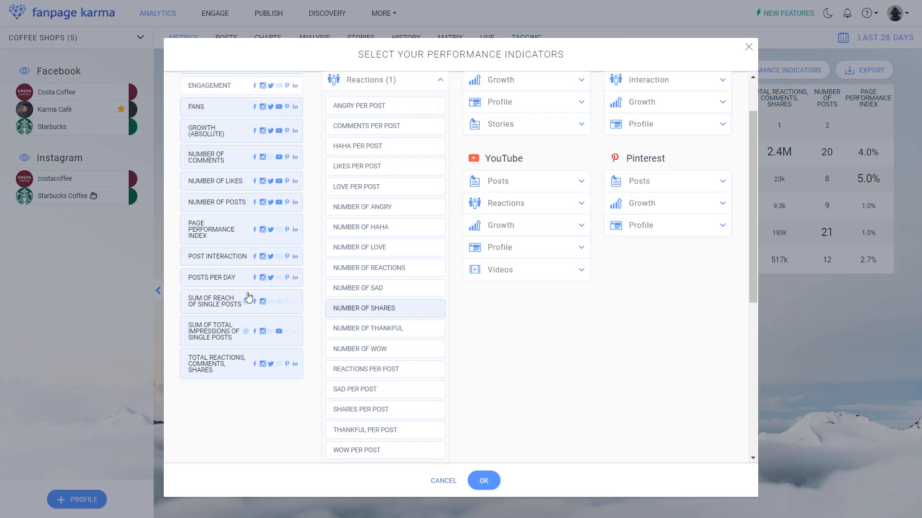
pyautogui.moveTo(228, 305)
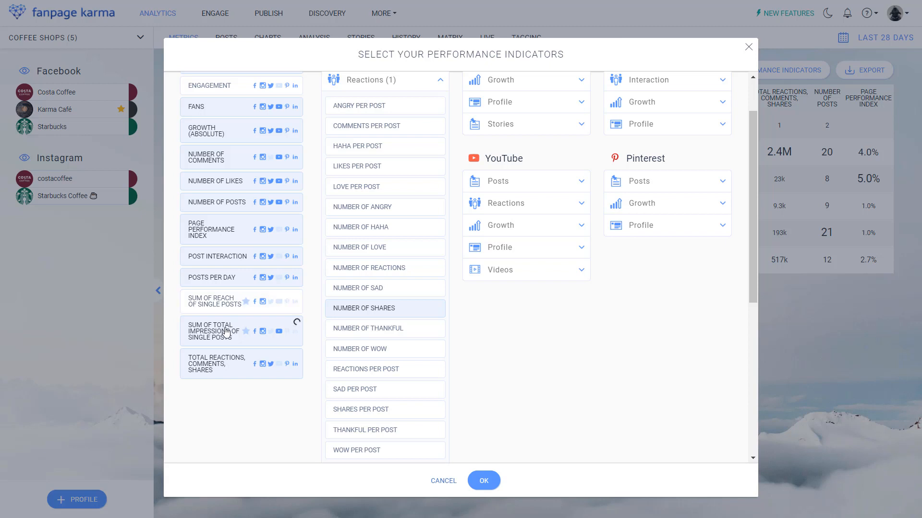
pyautogui.click(483, 479)
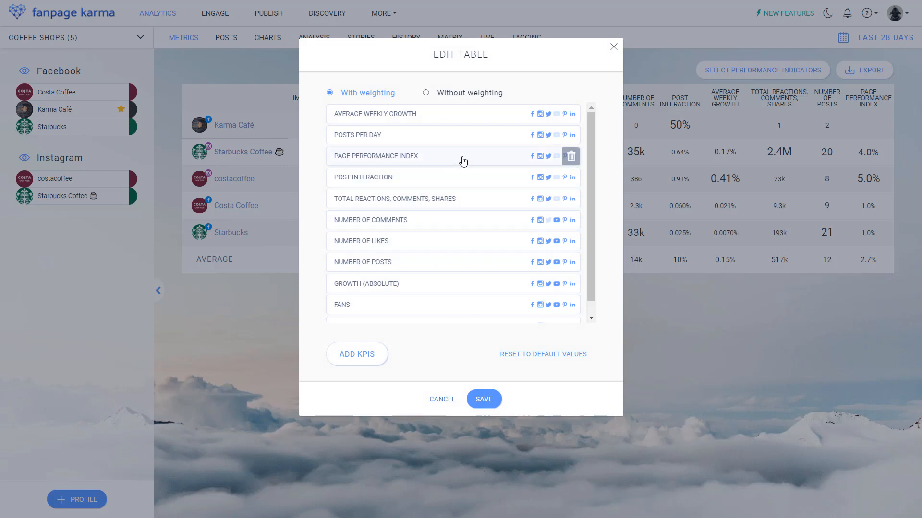
# Move Number of Shares to the first place in the table's KPI order and save the table
pyautogui.scroll(-1, 460, 192)
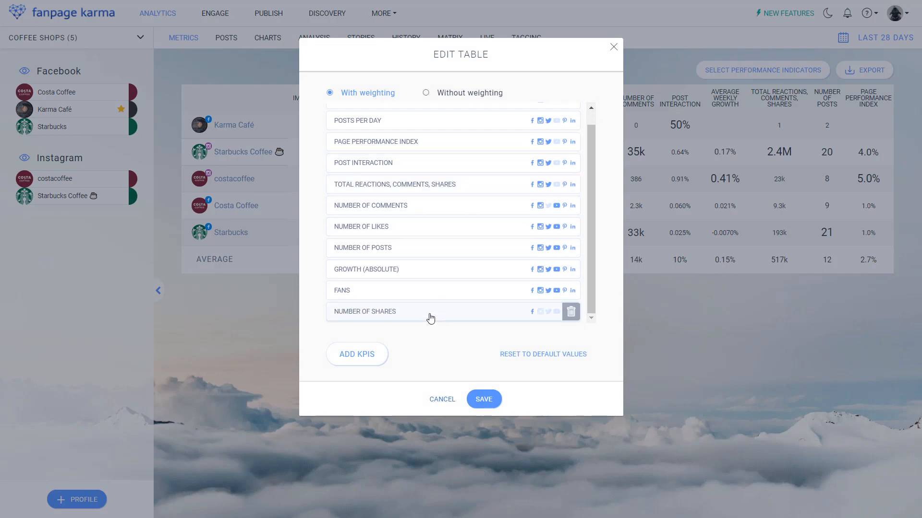
pyautogui.moveTo(430, 318); pyautogui.dragTo(444, 115)
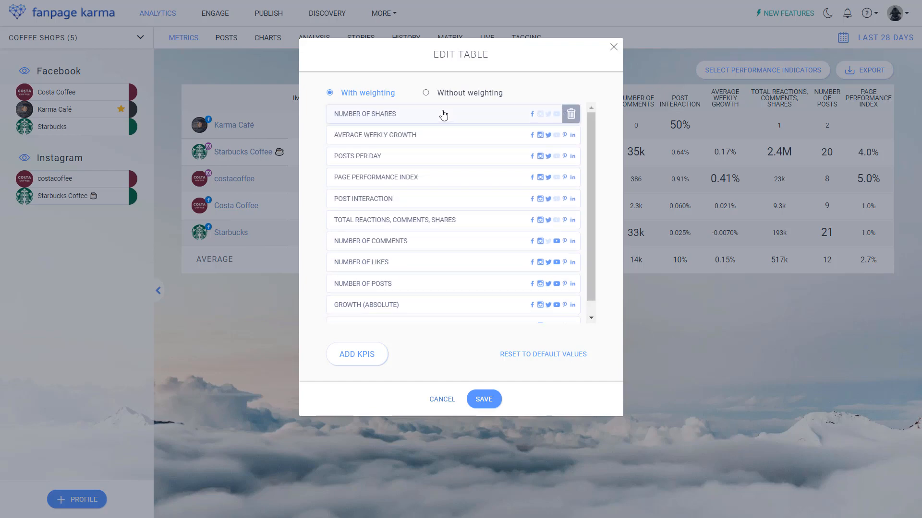
pyautogui.click(484, 400)
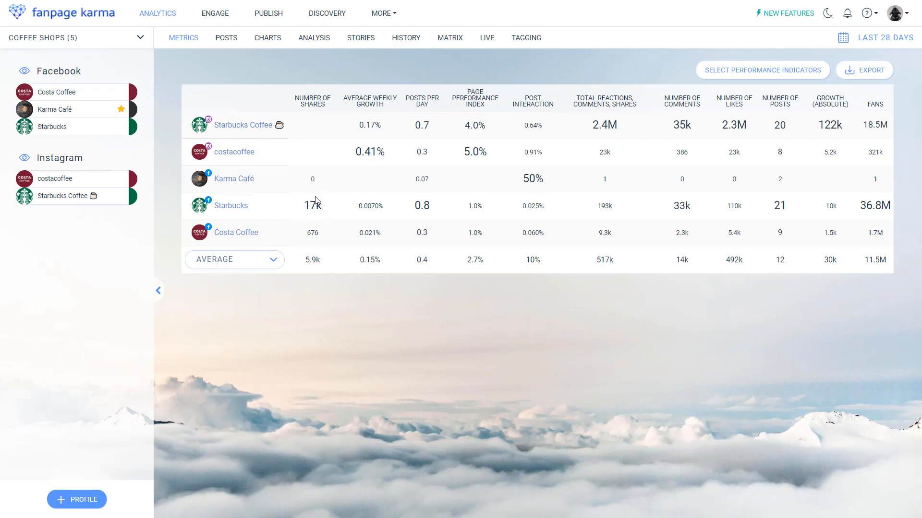
# Check the exact number of shares for the Starbucks Facebook page and the calculation options for the Average row
pyautogui.moveTo(311, 205)
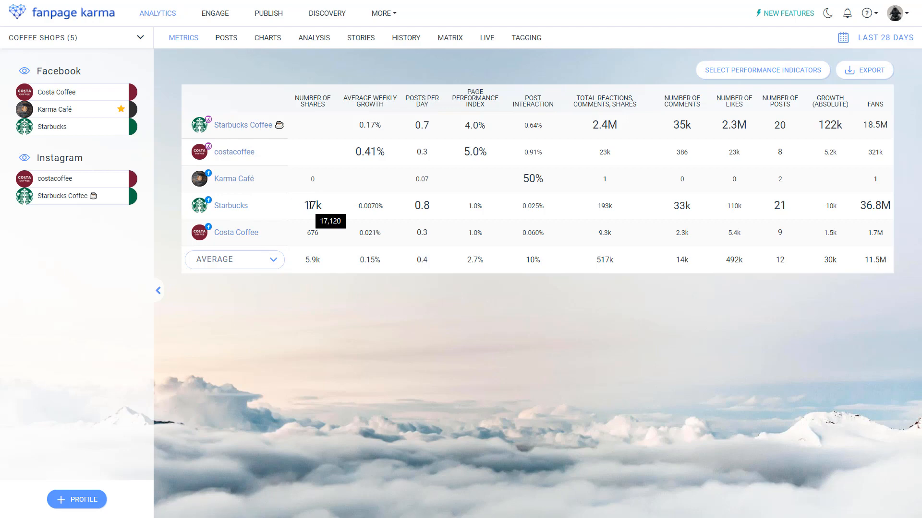
pyautogui.click(272, 263)
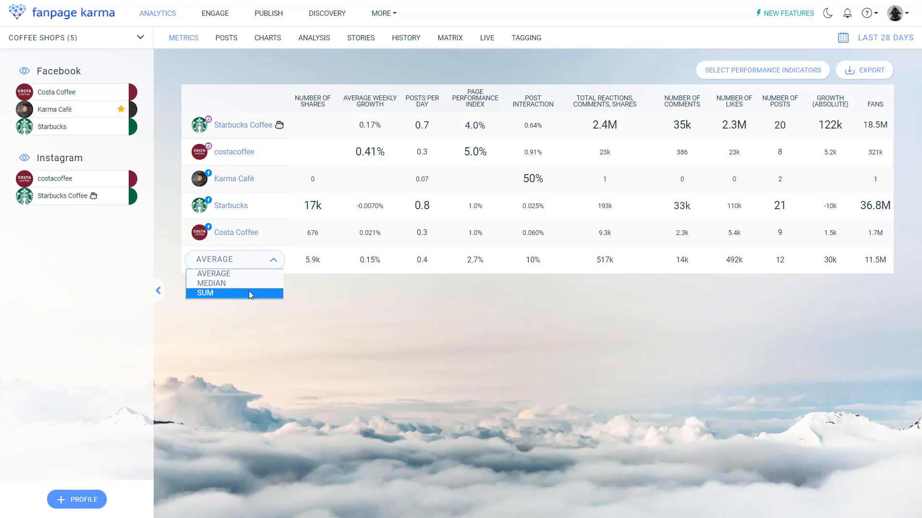
pyautogui.click(274, 263)
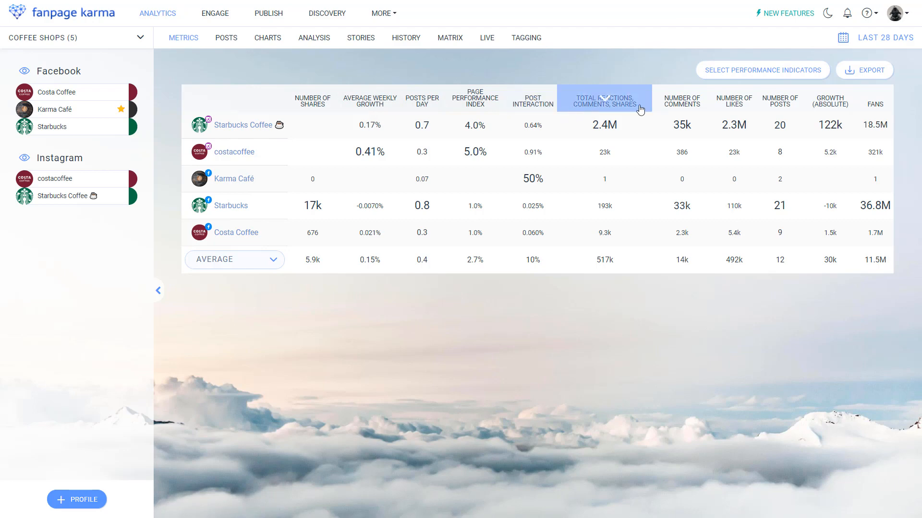
# Set the analysis period to the whole month of November 2019
pyautogui.click(887, 43)
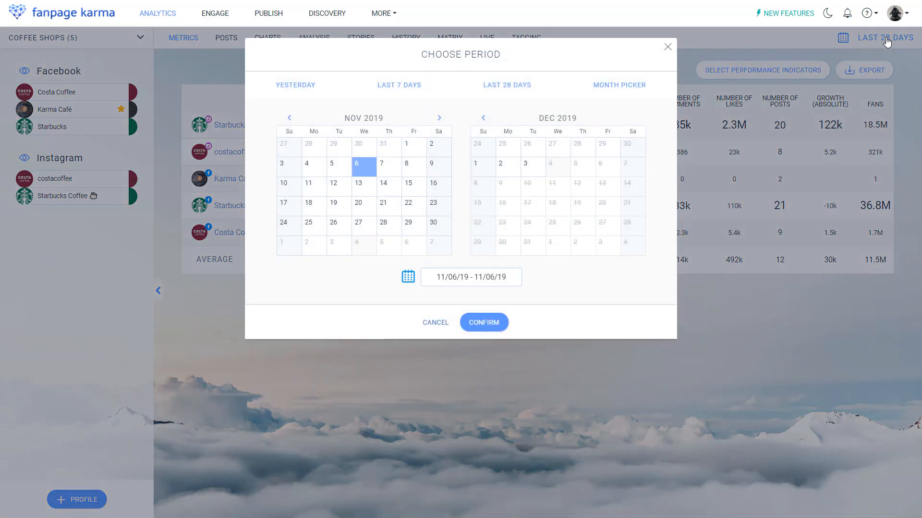
pyautogui.click(616, 91)
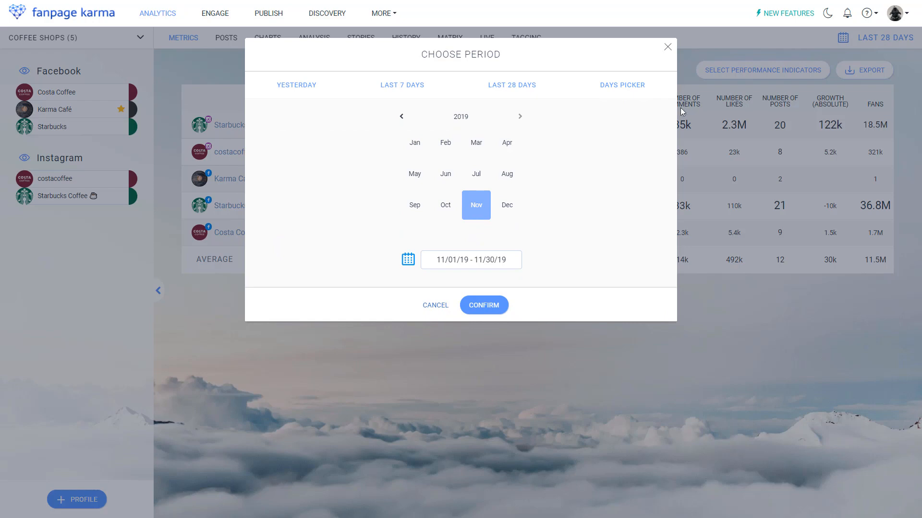
pyautogui.click(493, 308)
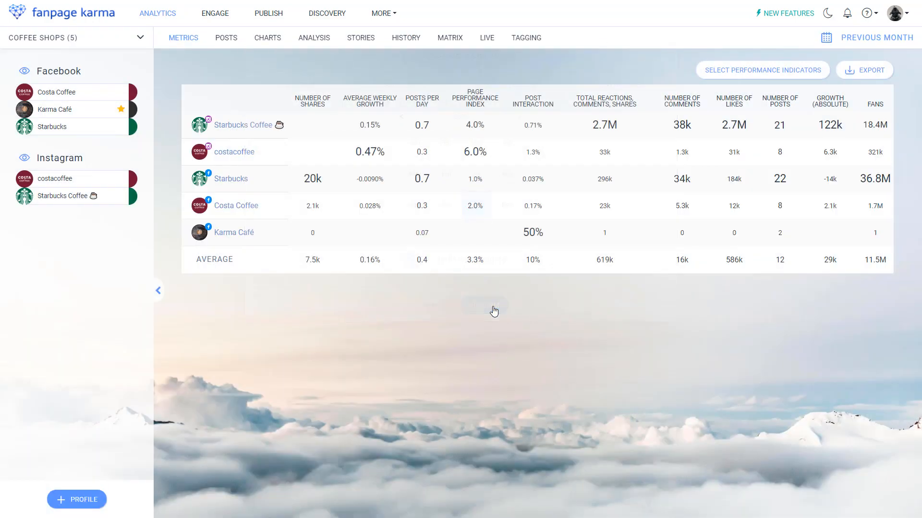
# Open the export options for the metrics table
pyautogui.click(865, 72)
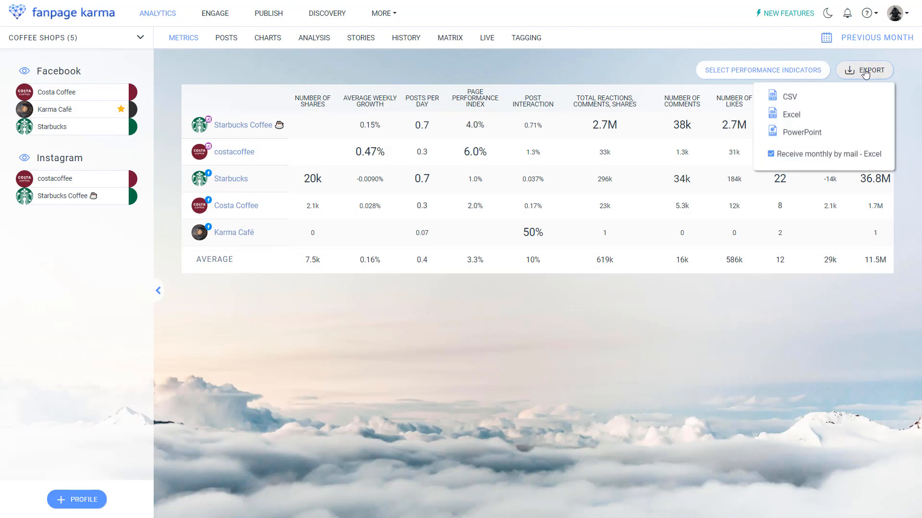